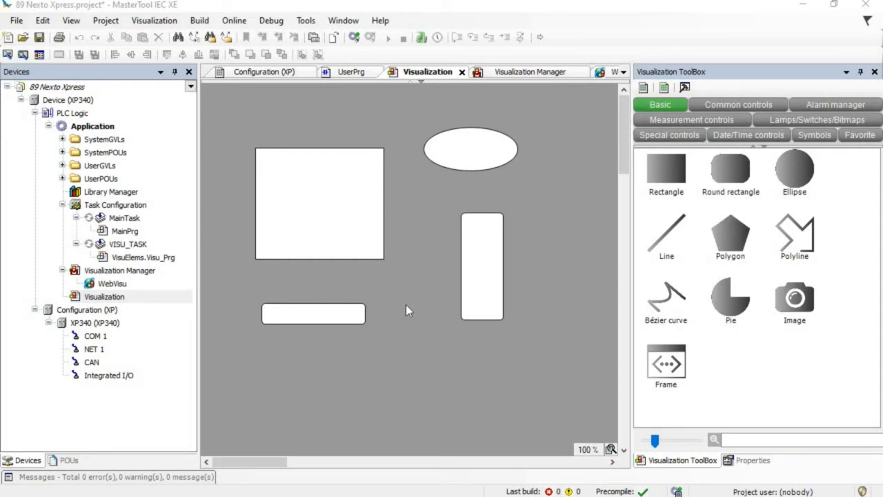
# - Display the element properties for the visualization's shapes
pyautogui.click(356, 214)
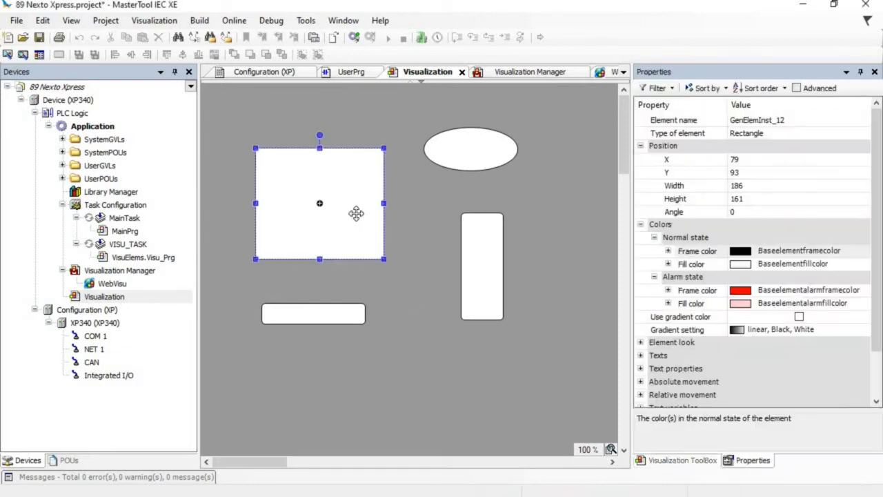
pyautogui.click(447, 281)
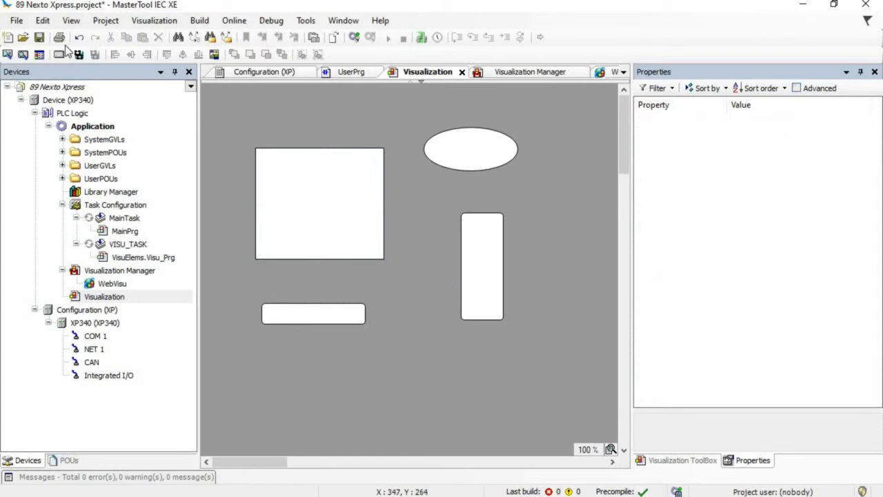
pyautogui.click(72, 21)
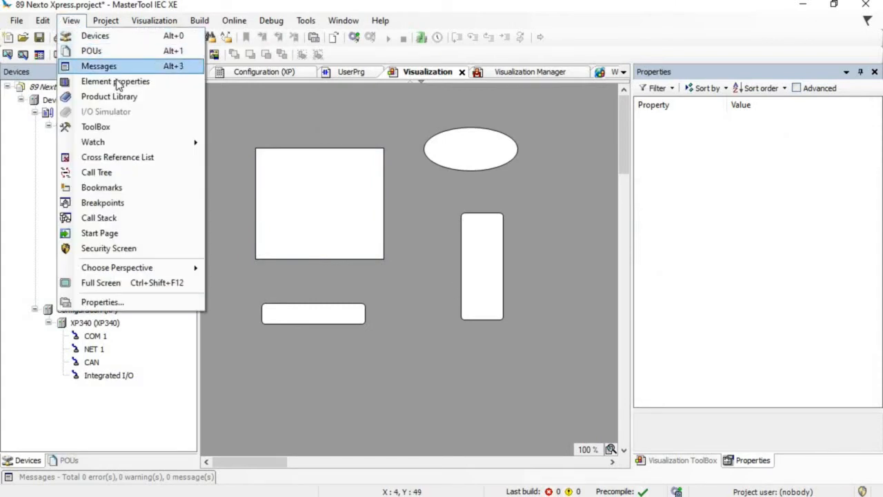
pyautogui.click(117, 84)
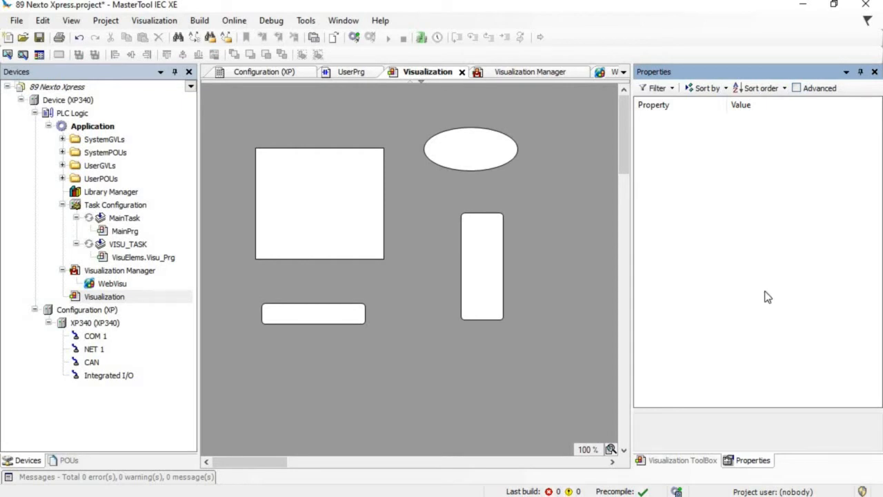
# - Set the width of the large rectangle in the visualization to 190
pyautogui.click(343, 200)
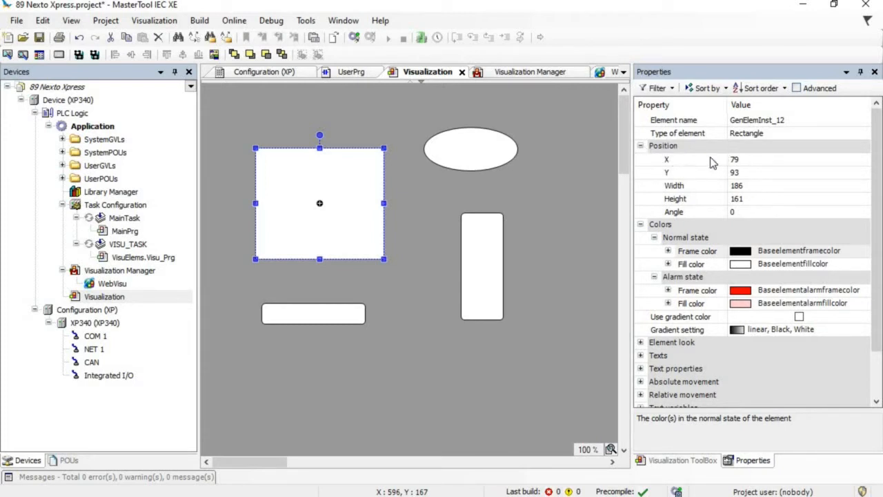
pyautogui.click(763, 161)
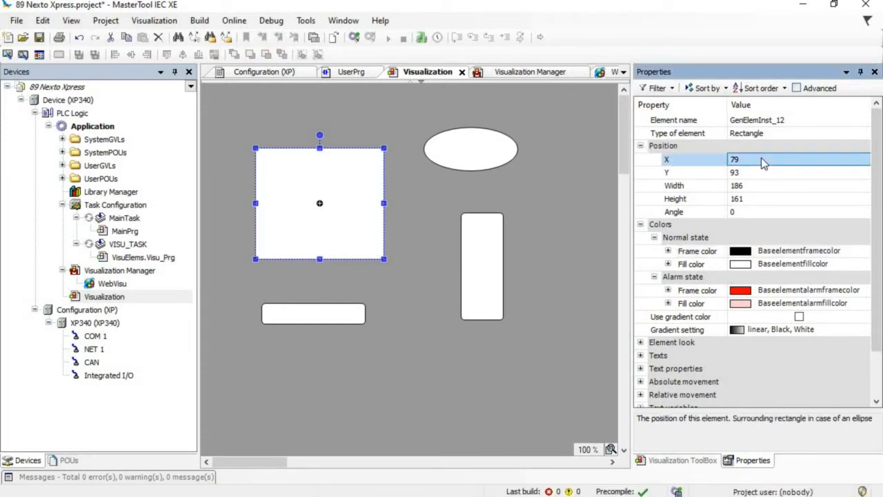
pyautogui.click(765, 178)
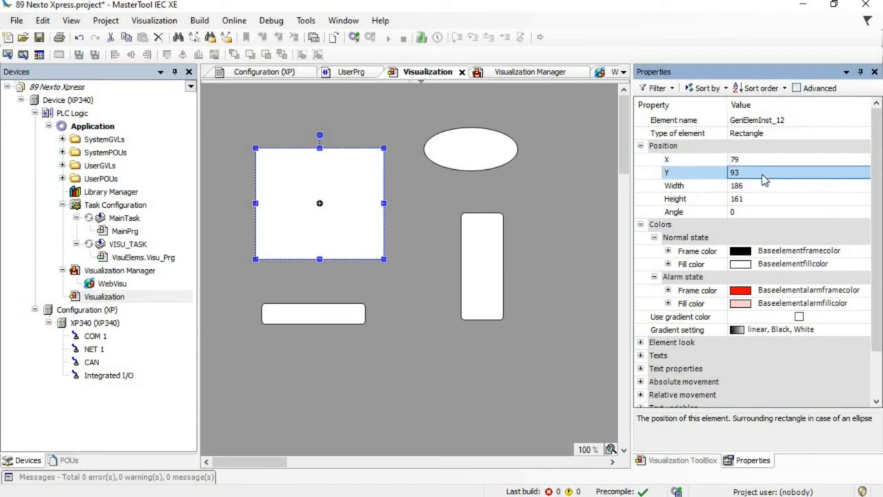
pyautogui.click(763, 185)
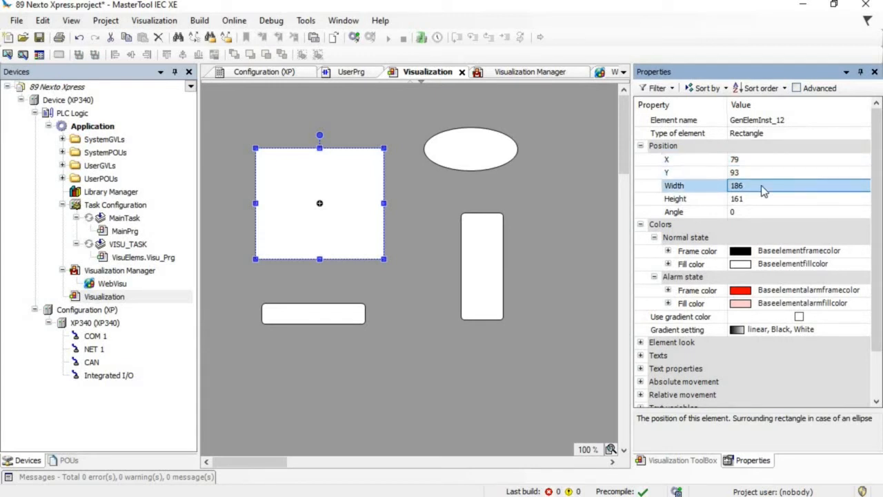
pyautogui.click(762, 199)
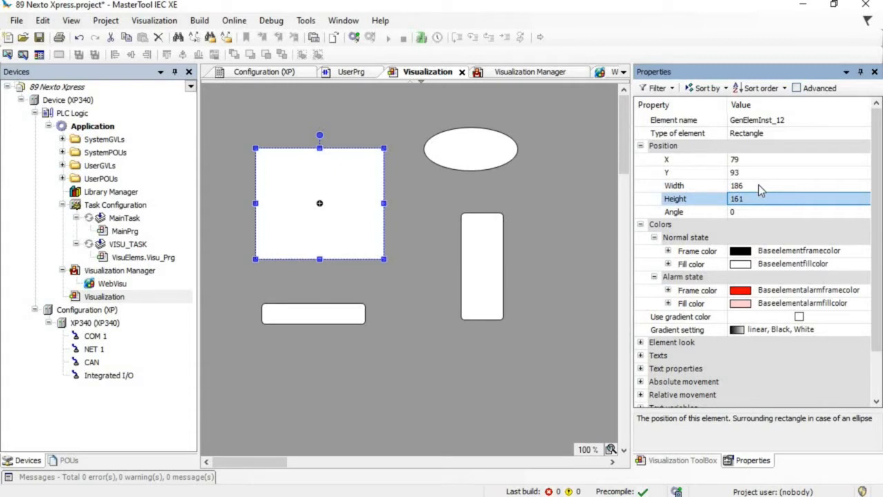
pyautogui.click(758, 185)
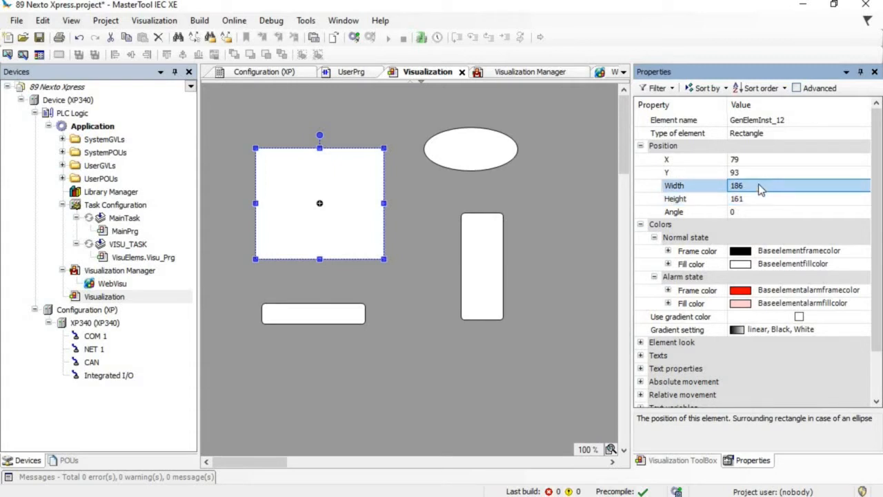
pyautogui.click(759, 186)
pyautogui.write('190')
pyautogui.press('Return')
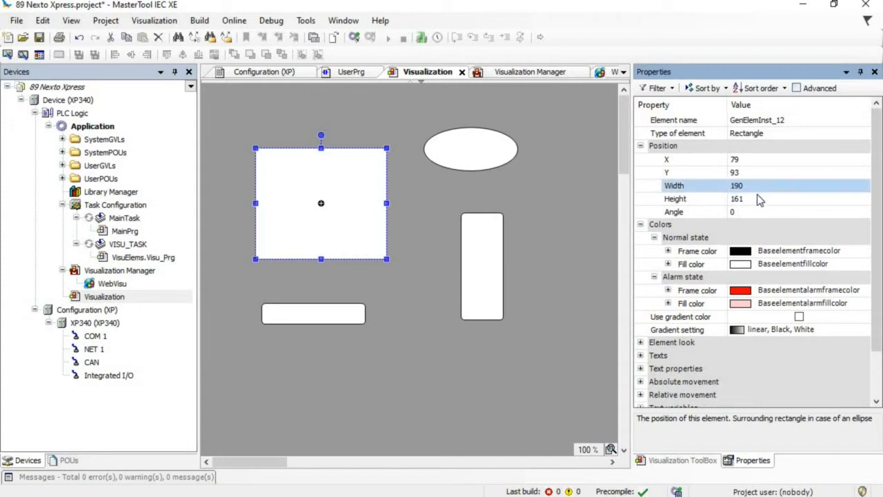
# - Set the large rectangle's height to 190 so it forms a square
pyautogui.click(759, 199)
pyautogui.click(759, 199)
pyautogui.write('190')
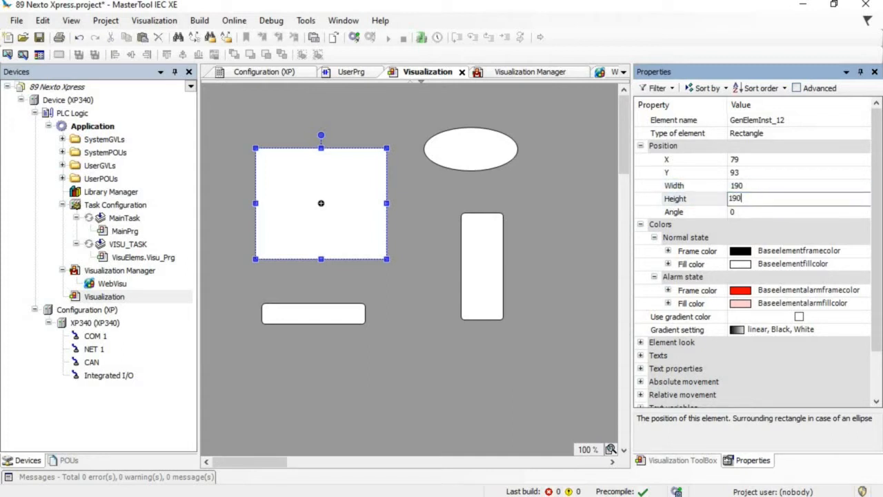
pyautogui.press('Return')
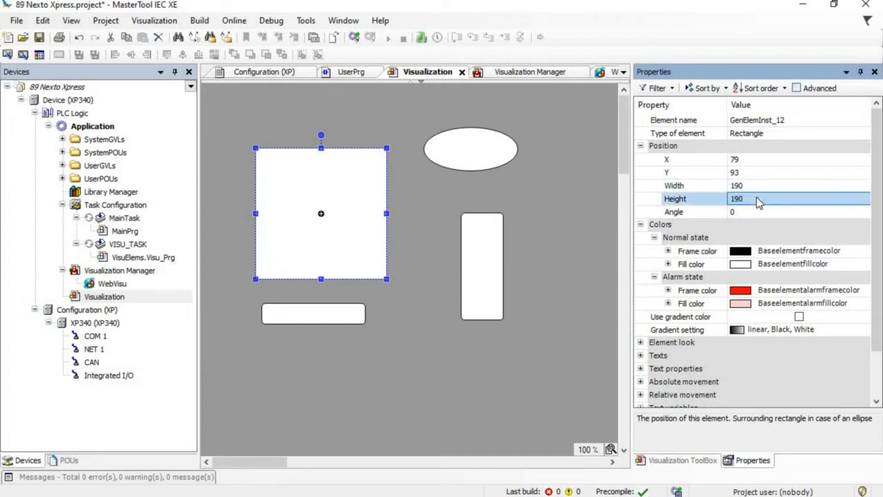
# - Try an angle of 20 on the large square, and reset the angle to 0
pyautogui.click(757, 214)
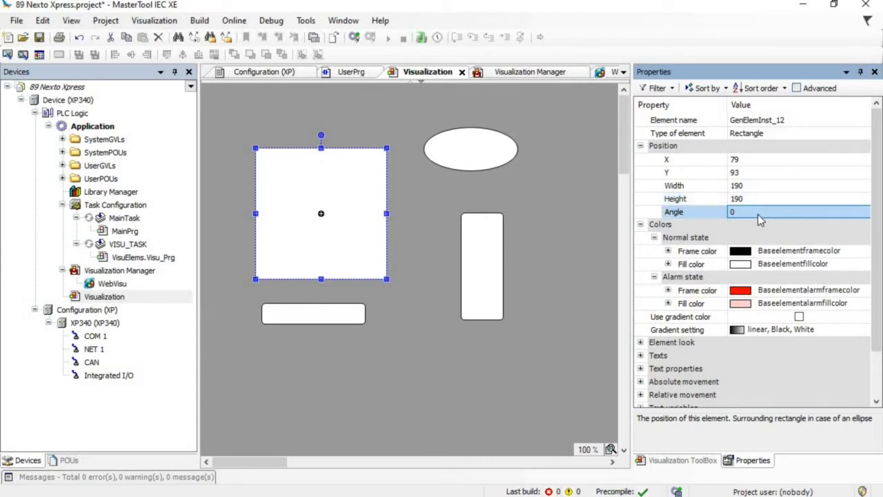
pyautogui.press('BackSpace')
pyautogui.write('20')
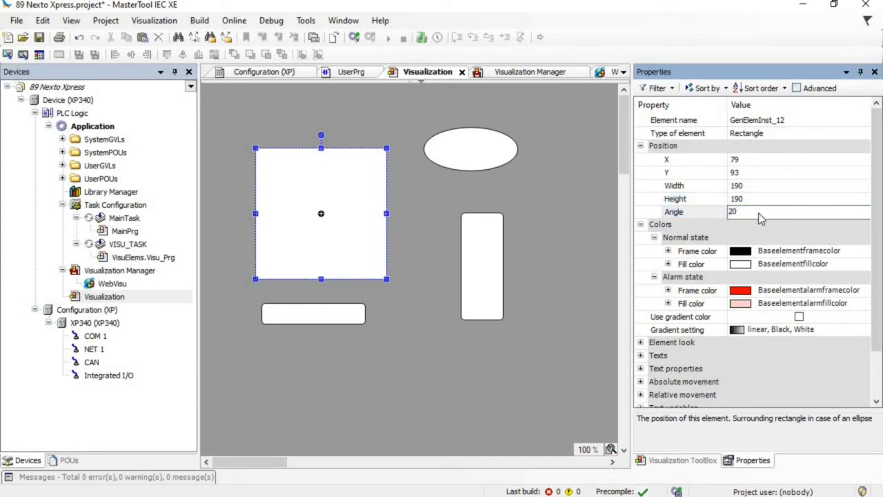
pyautogui.press('Return')
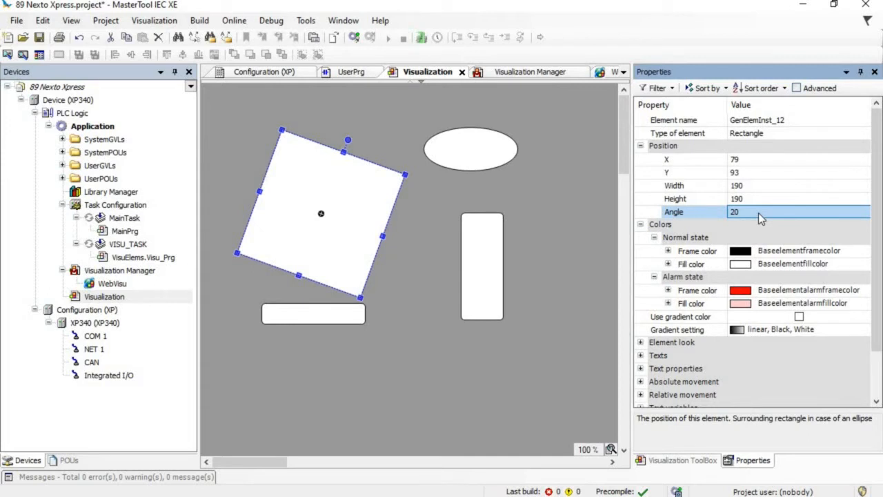
pyautogui.click(761, 211)
pyautogui.write('0')
pyautogui.press('Return')
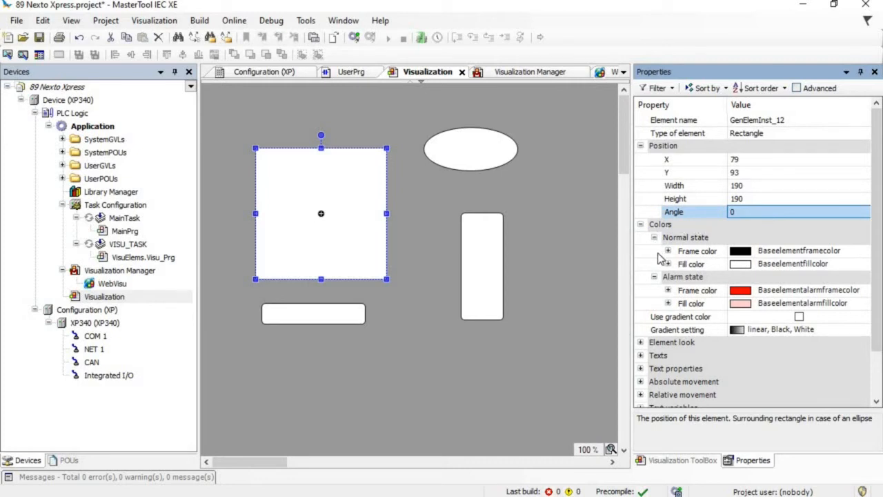
# - Try Black as the square's normal-state fill color, and change the fill color to White
pyautogui.click(763, 268)
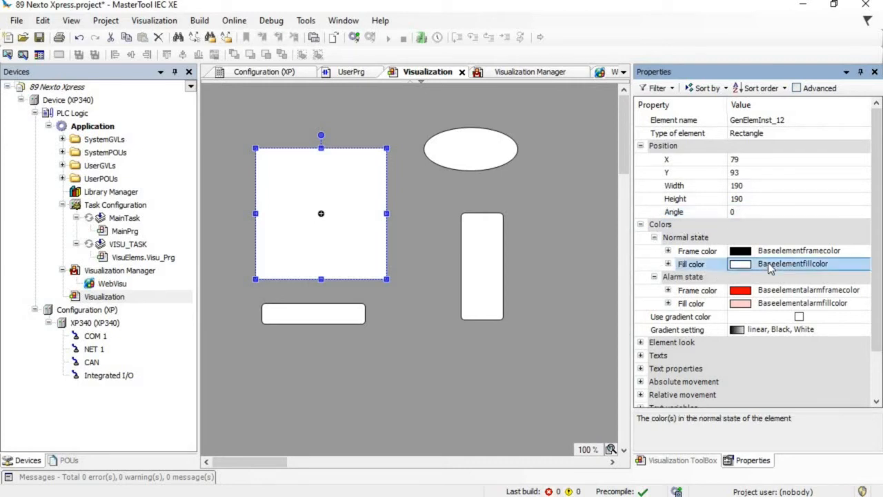
pyautogui.click(850, 266)
pyautogui.scroll(5, 786, 317)
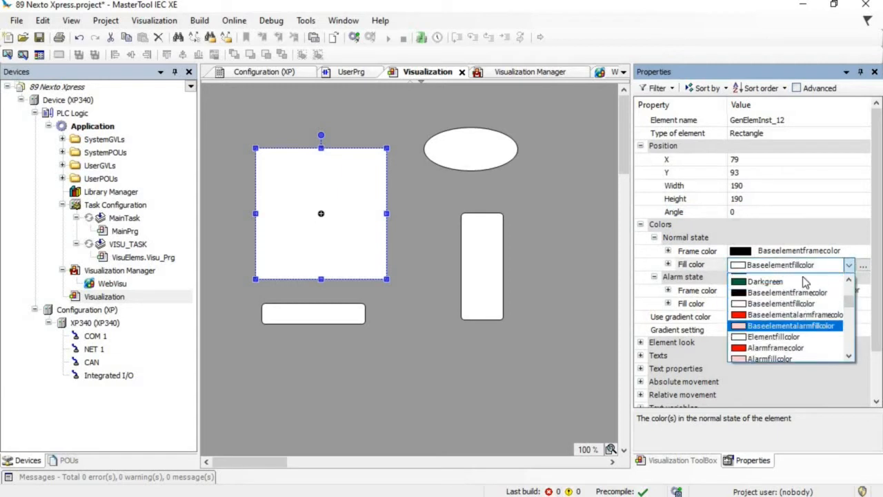
pyautogui.scroll(1, 804, 285)
pyautogui.click(802, 282)
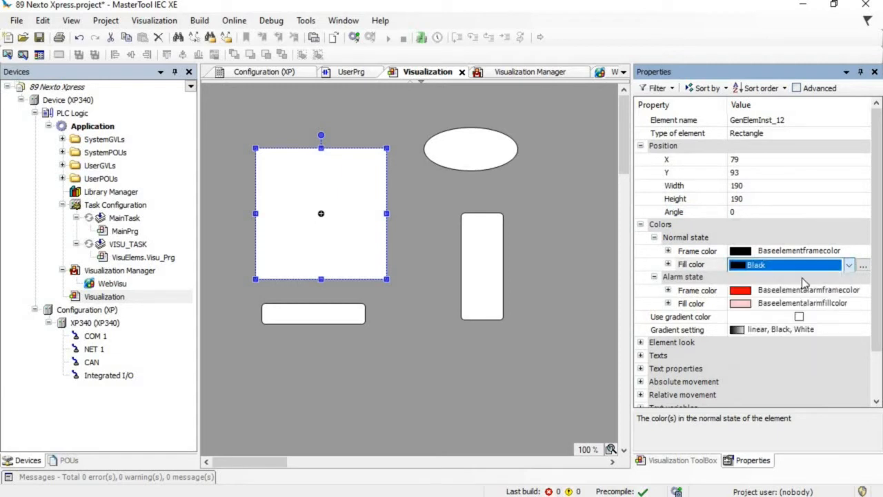
pyautogui.click(849, 267)
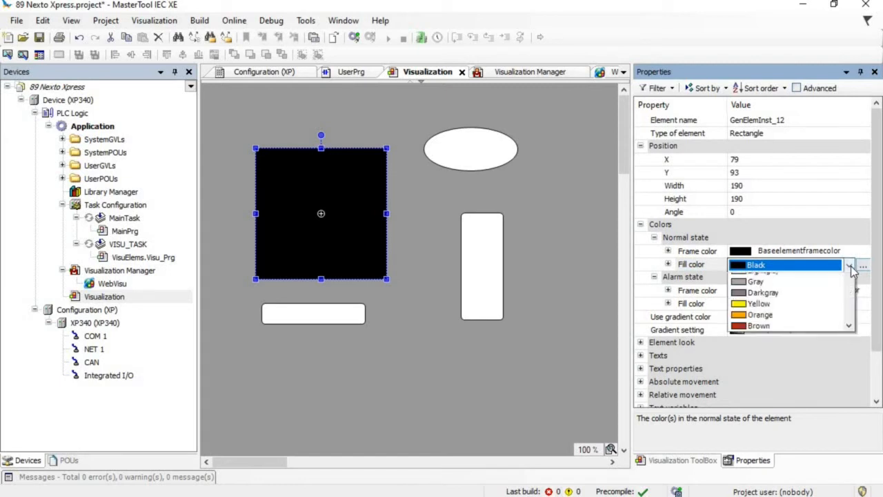
pyautogui.click(837, 291)
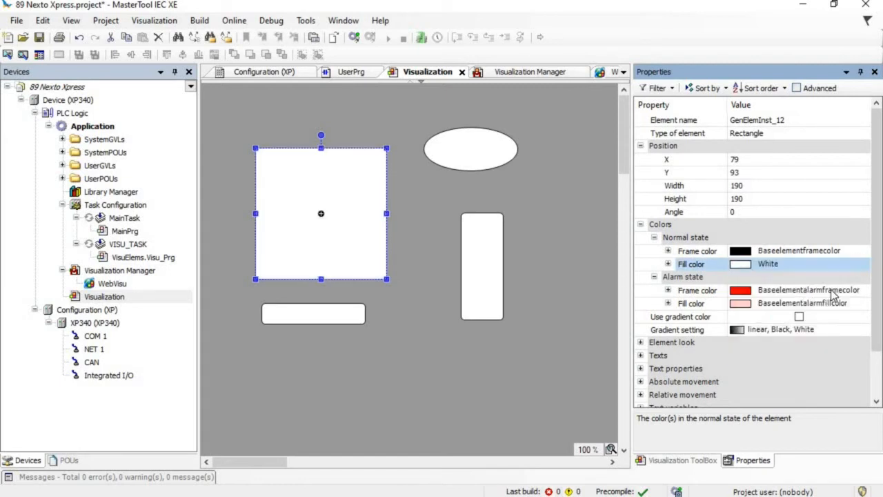
# - Set the square's normal-state frame color to XY Chart main cursor color
pyautogui.click(774, 252)
pyautogui.click(776, 252)
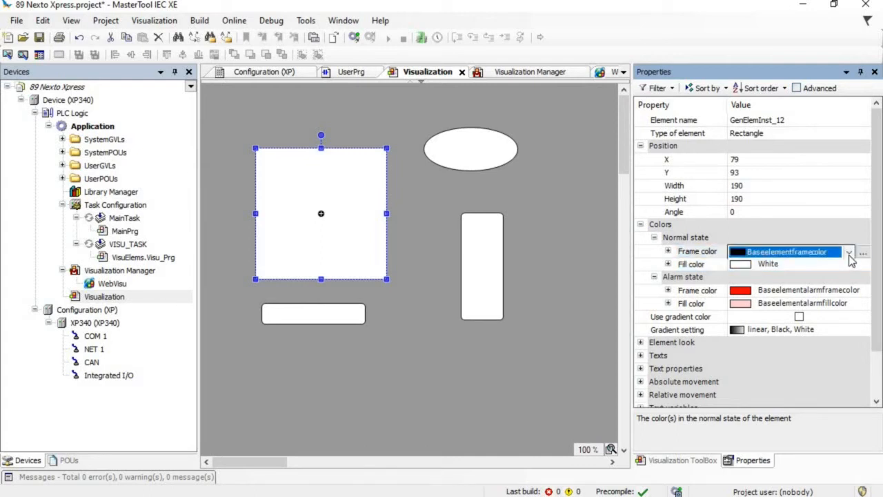
pyautogui.click(849, 253)
pyautogui.scroll(-10, 850, 297)
pyautogui.click(824, 332)
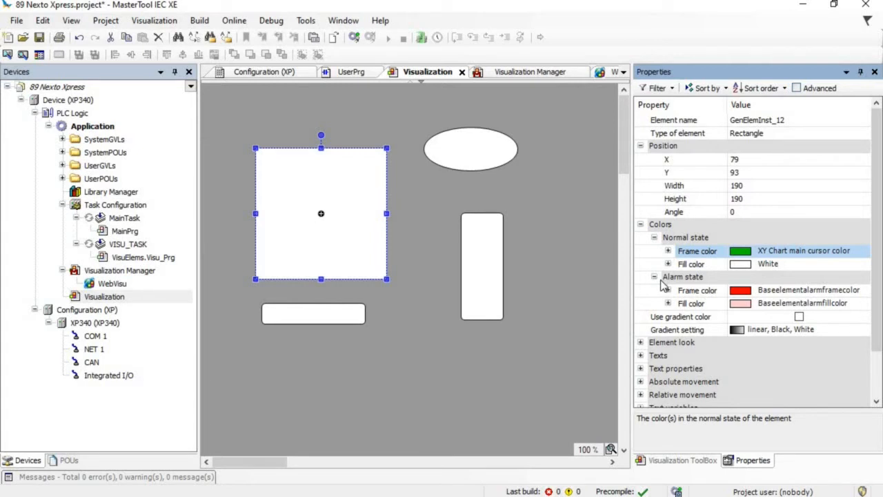
# - Set the line width in the square's element look to 2
pyautogui.click(707, 295)
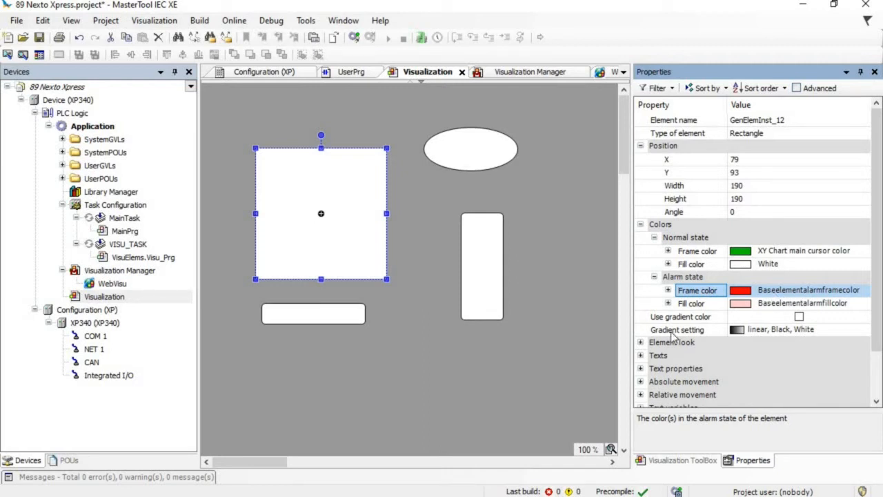
pyautogui.click(642, 342)
pyautogui.scroll(-2, 652, 334)
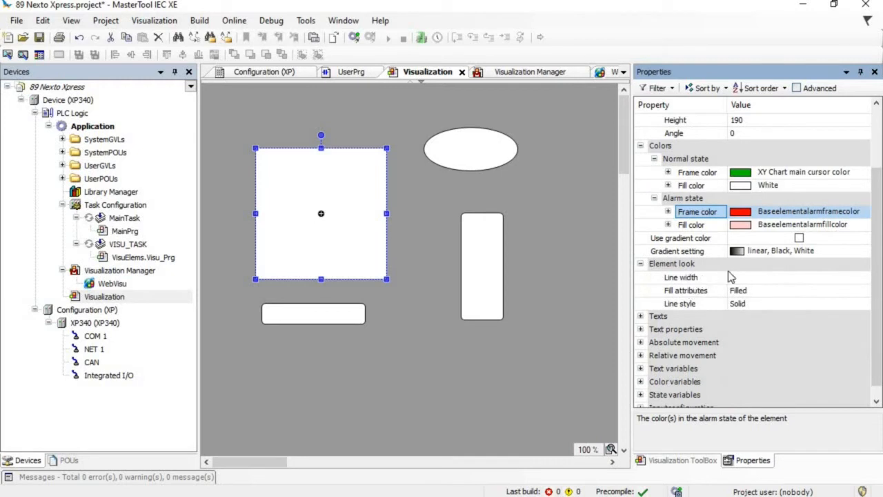
pyautogui.click(754, 278)
pyautogui.write('2')
pyautogui.press('Return')
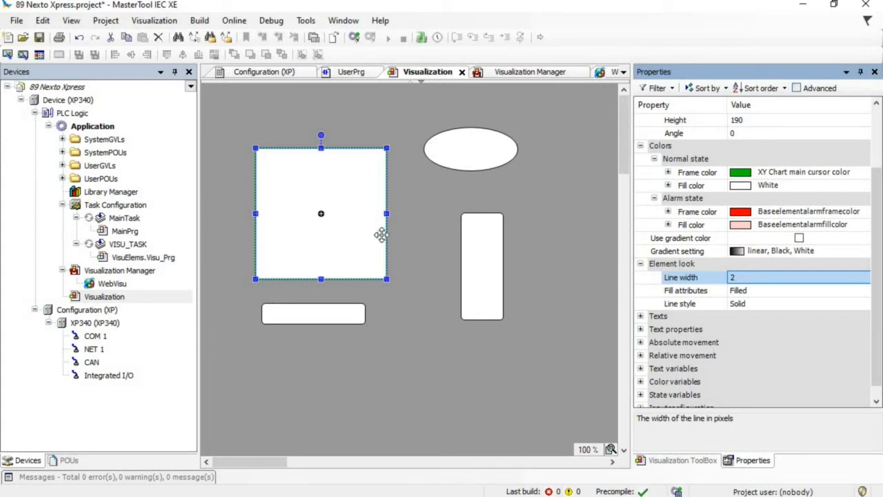
pyautogui.click(339, 228)
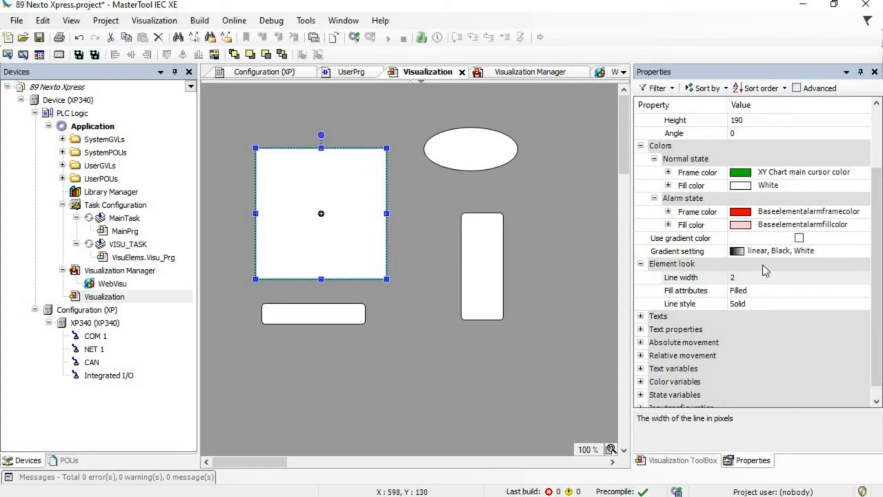
# - Set the square's line width to 1
pyautogui.click(739, 277)
pyautogui.write('1')
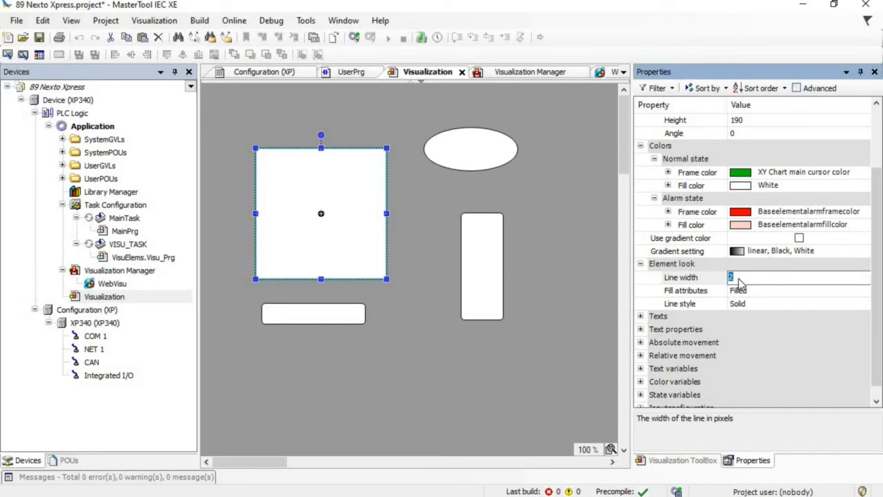
pyautogui.press('Return')
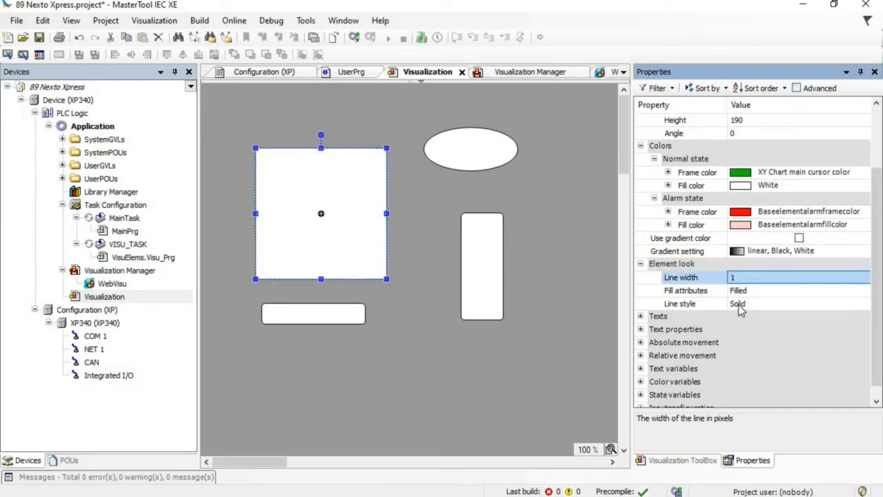
# - Try the Dot line style on the square's frame, and set the line style back to Solid
pyautogui.click(743, 305)
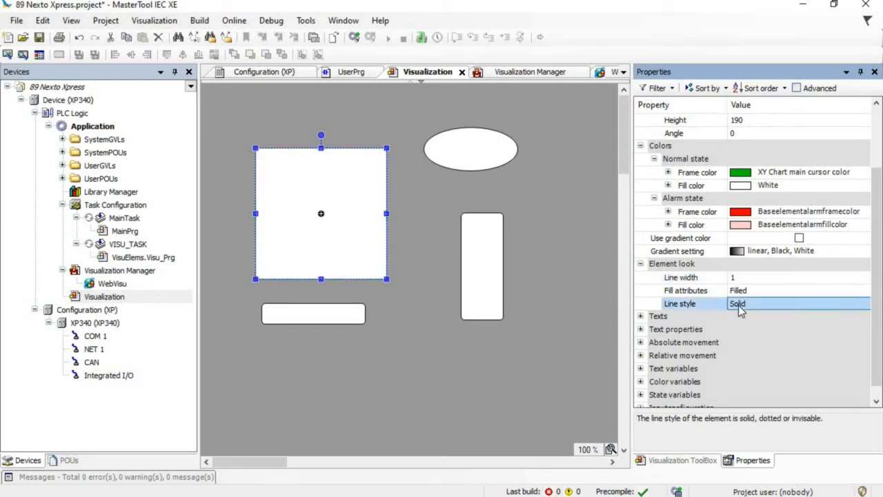
pyautogui.click(864, 305)
pyautogui.click(784, 336)
pyautogui.click(781, 304)
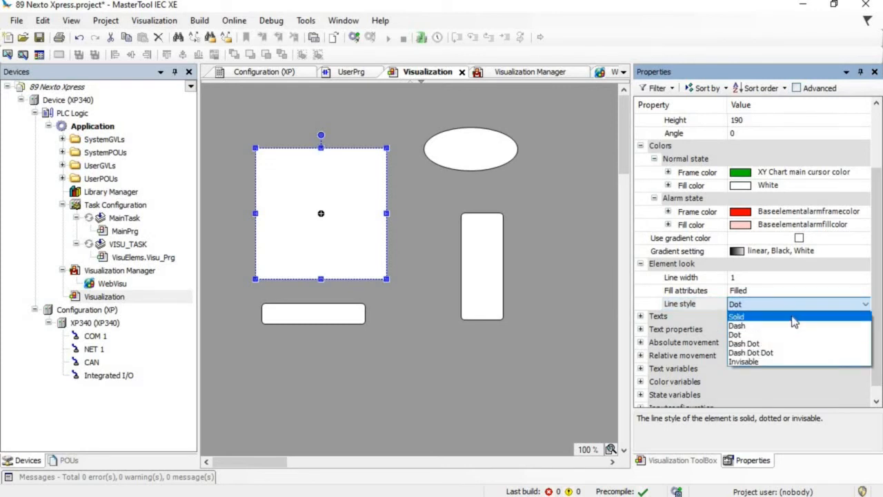
pyautogui.click(790, 316)
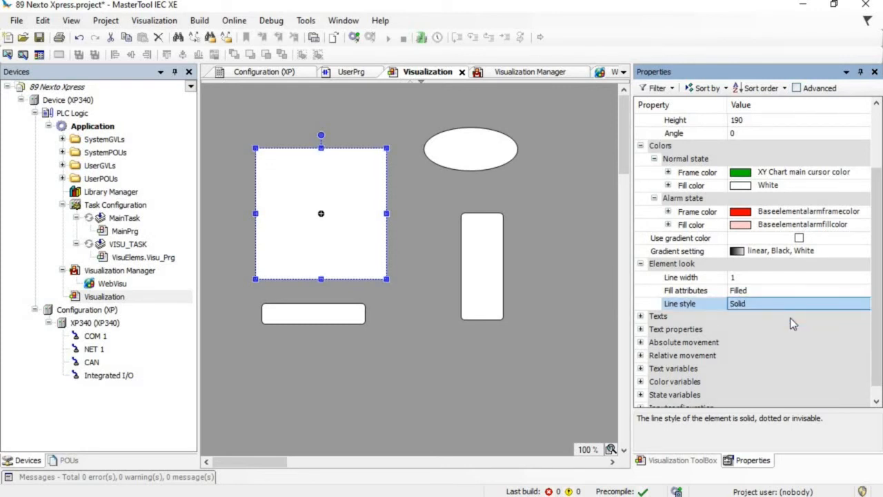
# - Set the square's displayed text to "Square"
pyautogui.click(641, 316)
pyautogui.click(737, 334)
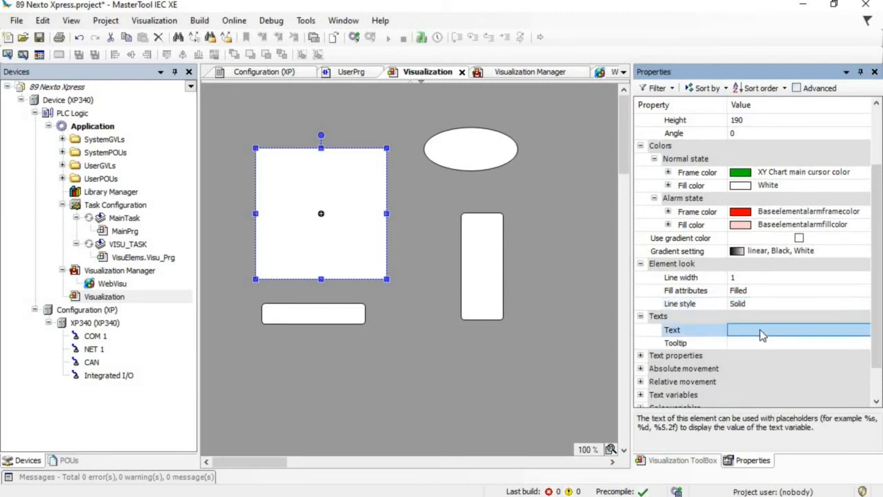
pyautogui.click(763, 335)
pyautogui.write('S')
pyautogui.write('u')
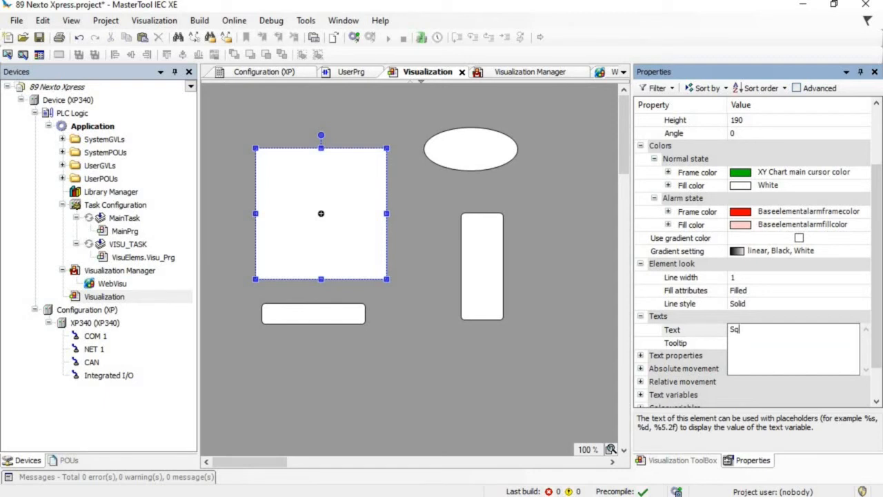
pyautogui.write('uare')
pyautogui.press('Return')
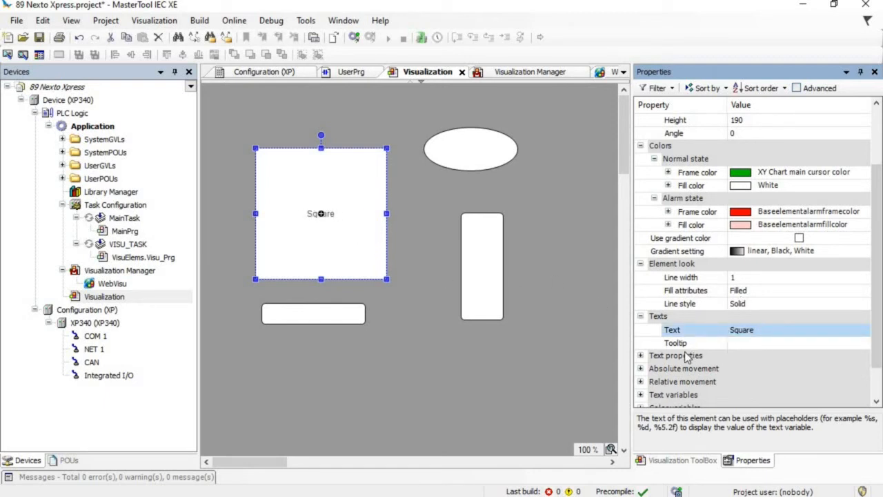
# - Set the font of the square's text to Arial, size 18
pyautogui.click(640, 355)
pyautogui.scroll(-2, 702, 338)
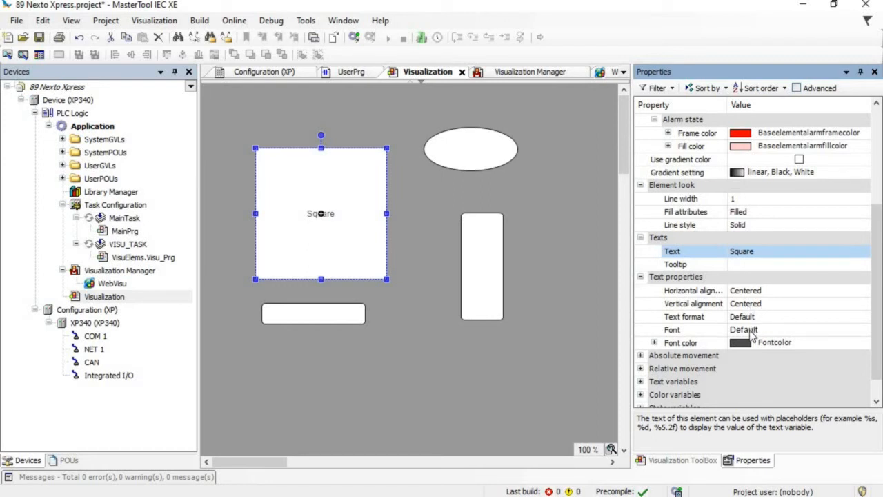
pyautogui.click(787, 332)
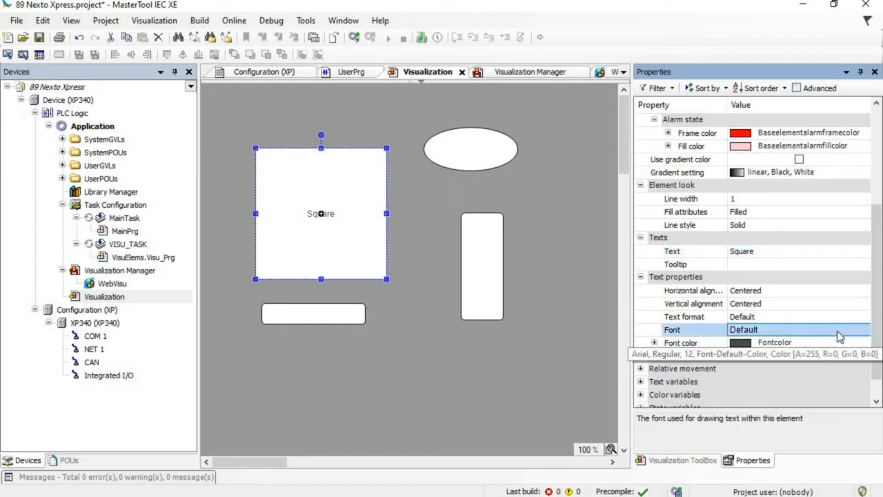
pyautogui.click(842, 336)
pyautogui.click(859, 335)
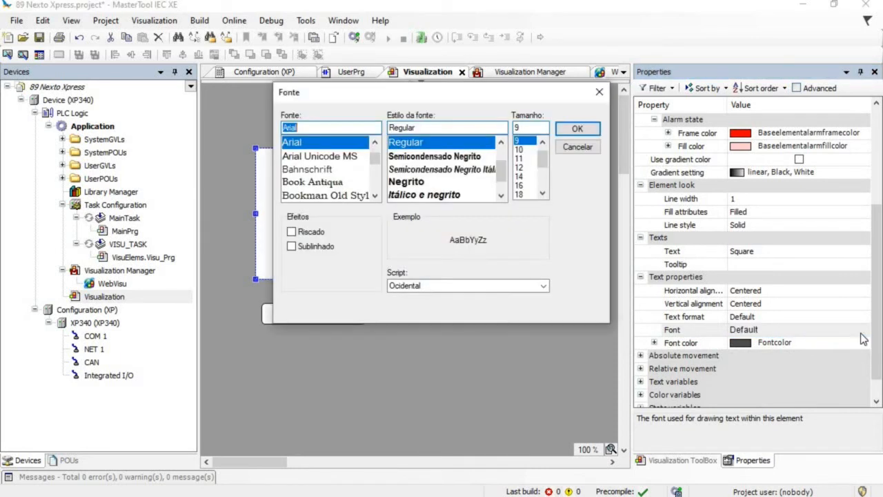
pyautogui.click(523, 193)
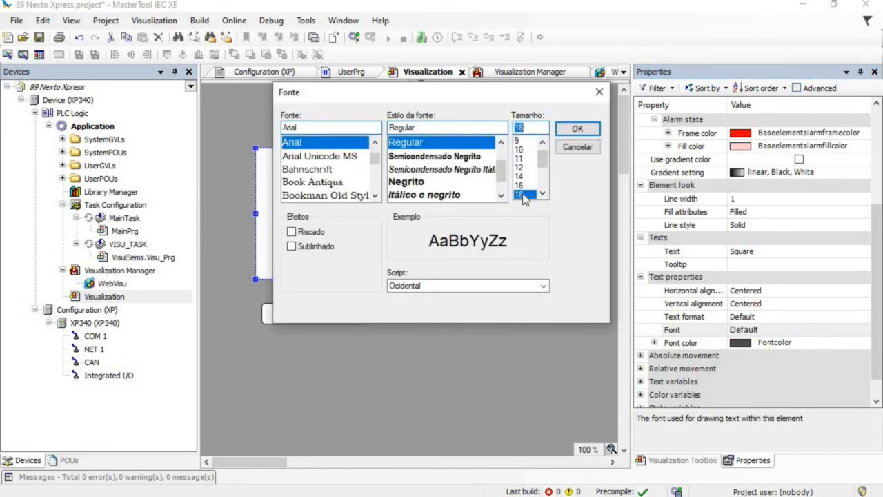
pyautogui.press('Return')
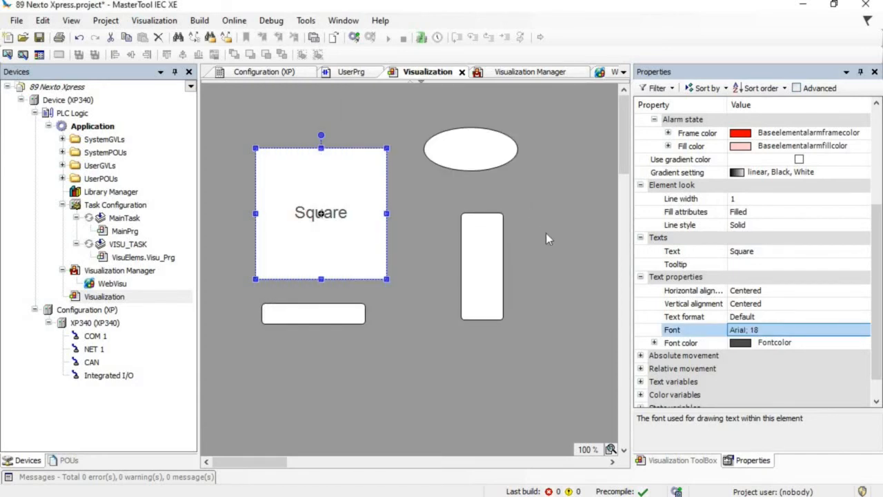
# - Assign the Pulse_2s variable from the application's Special_Variables as the square's toggle color variable
pyautogui.scroll(-1, 715, 311)
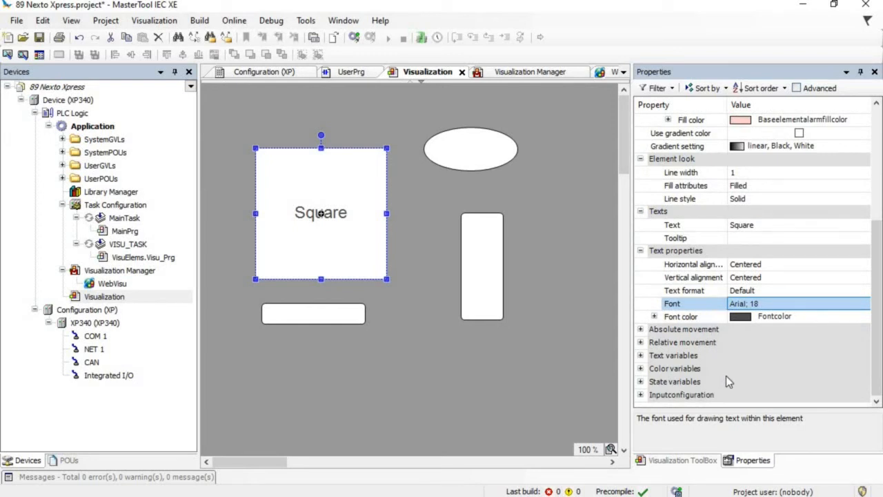
pyautogui.click(641, 369)
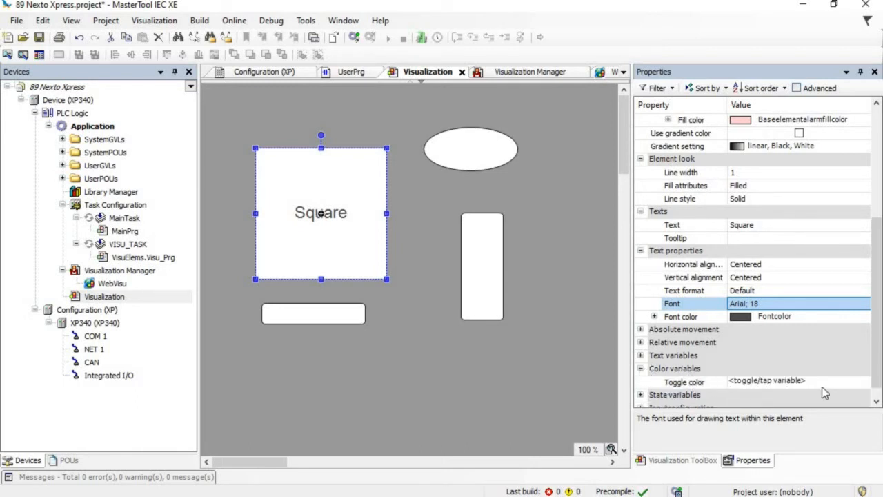
pyautogui.click(822, 385)
pyautogui.click(843, 381)
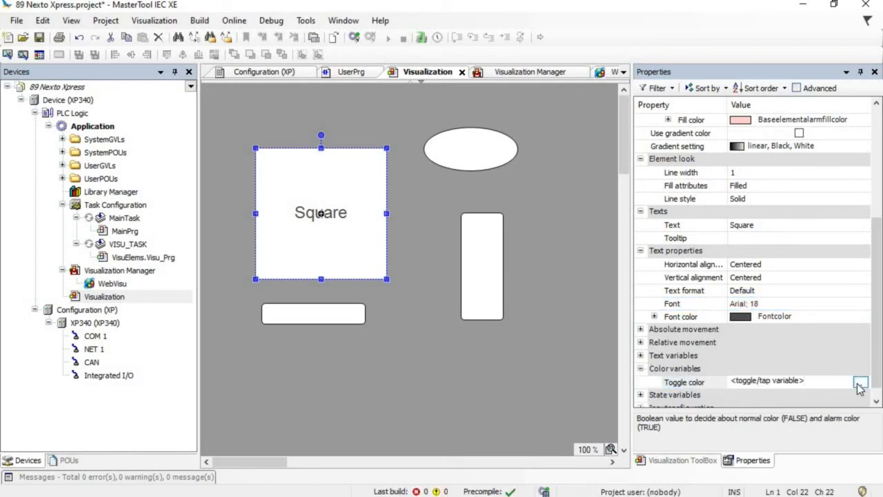
pyautogui.click(860, 384)
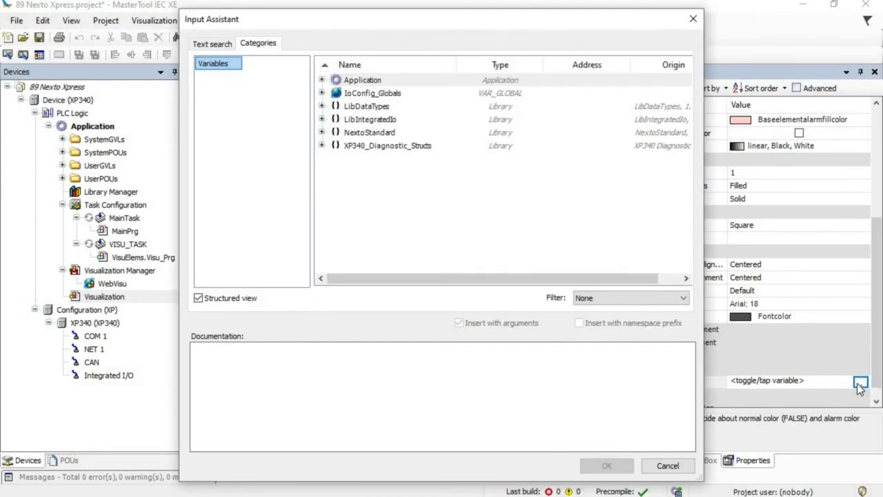
pyautogui.click(321, 81)
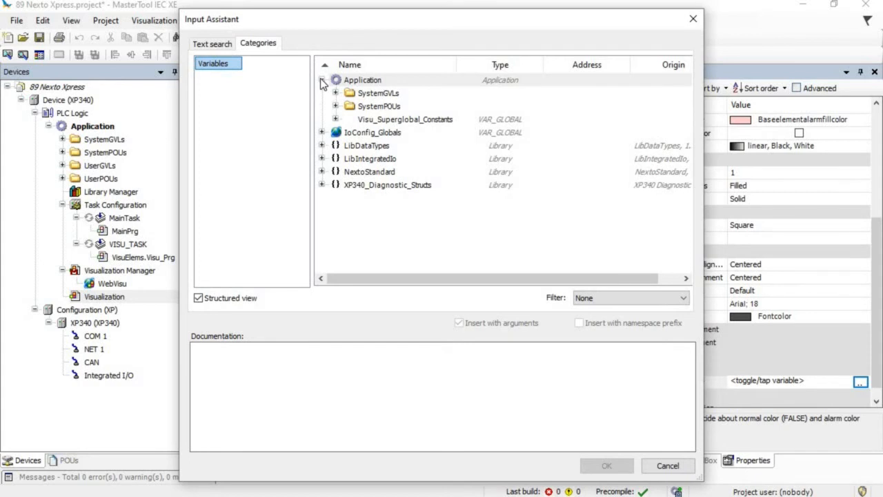
pyautogui.click(336, 94)
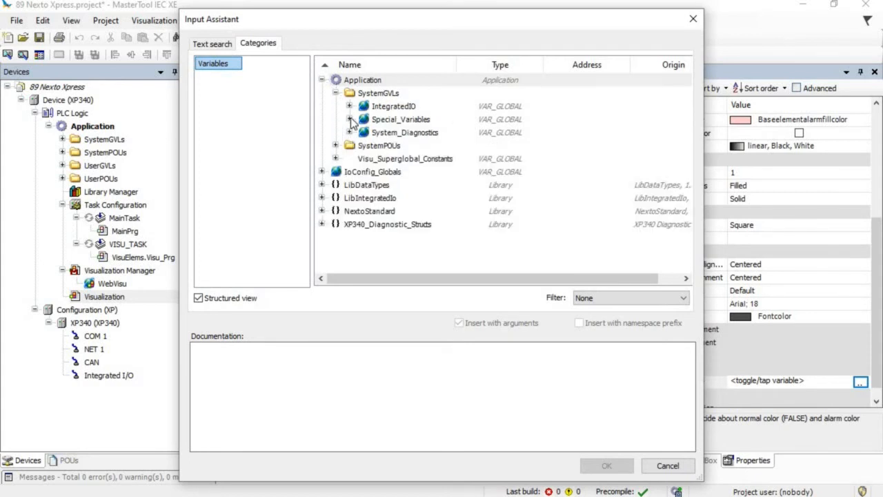
pyautogui.click(350, 120)
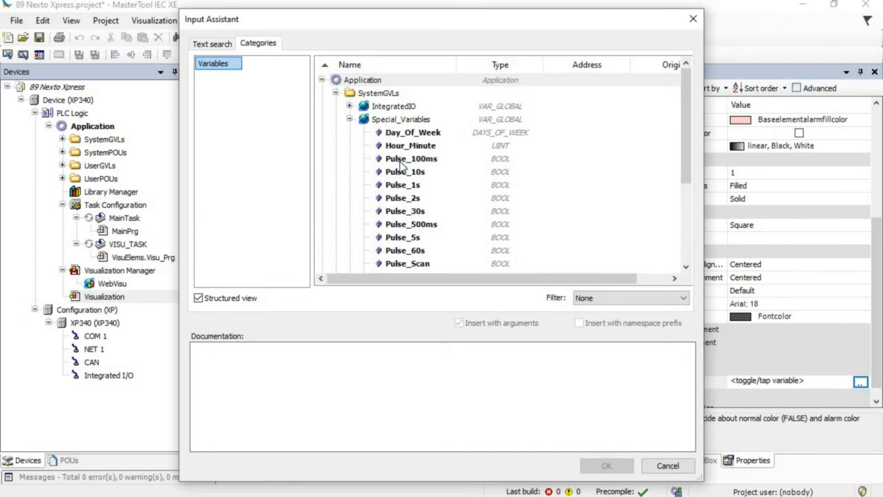
pyautogui.click(417, 200)
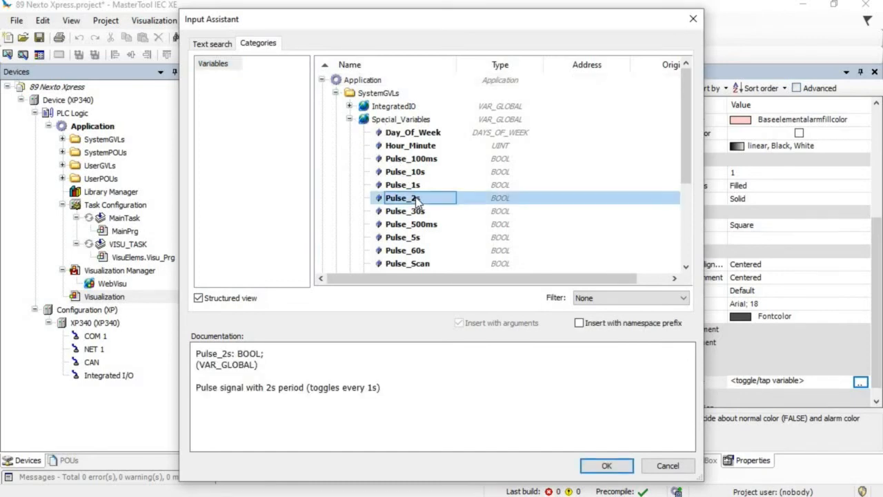
pyautogui.doubleClick(417, 199)
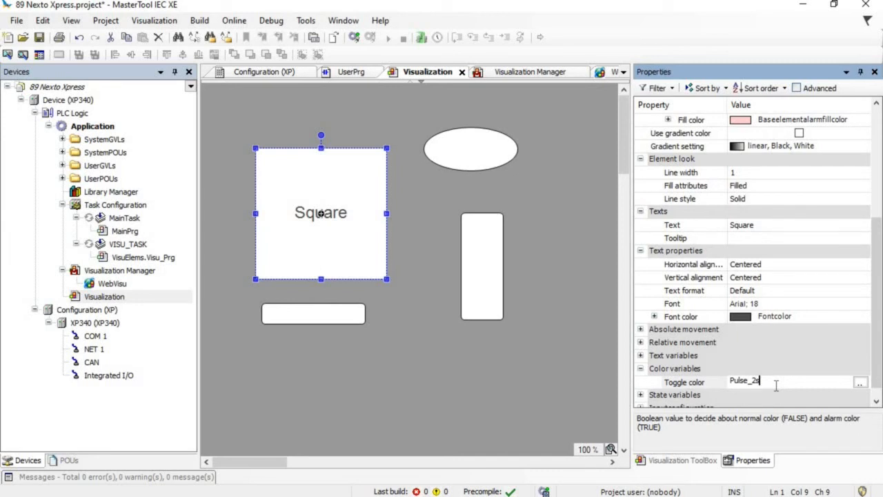
pyautogui.click(533, 356)
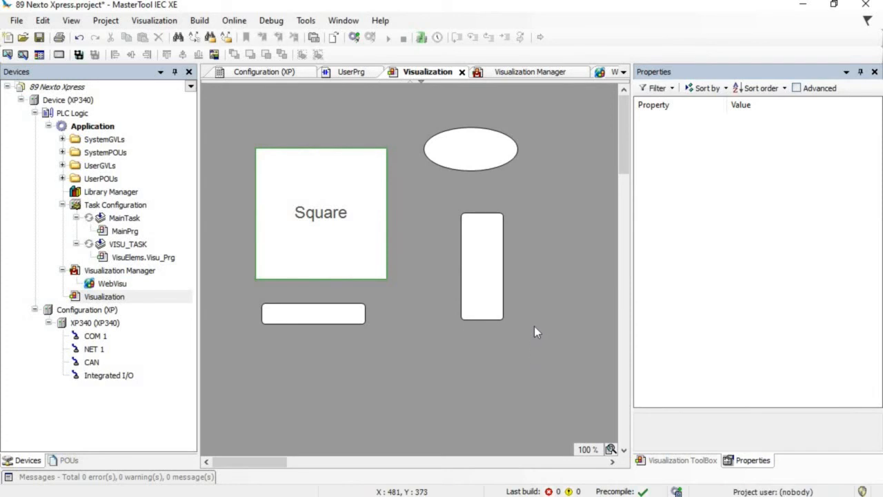
# - Rearrange the shapes by moving the vertical rounded rectangle left, the ellipse slightly left and down, and the square slightly up
pyautogui.click(476, 271)
pyautogui.click(555, 285)
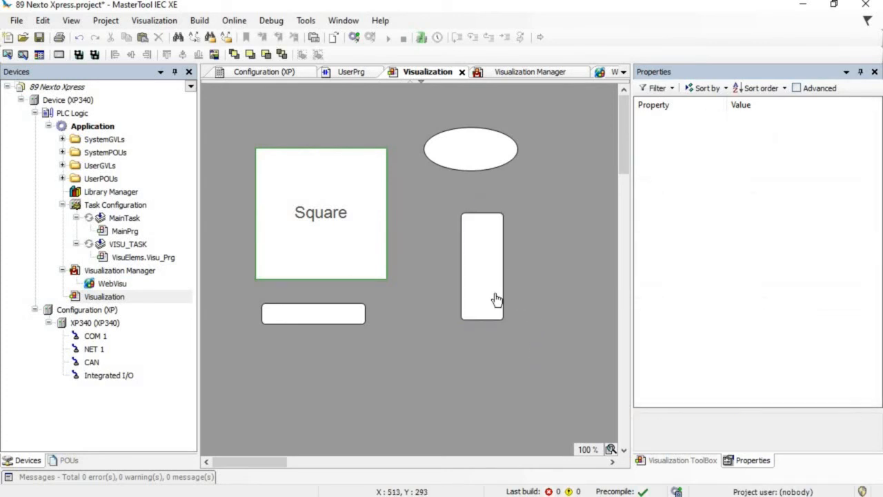
pyautogui.moveTo(497, 299); pyautogui.dragTo(469, 296)
pyautogui.click(498, 174)
pyautogui.click(473, 166)
pyautogui.moveTo(474, 166); pyautogui.dragTo(462, 169)
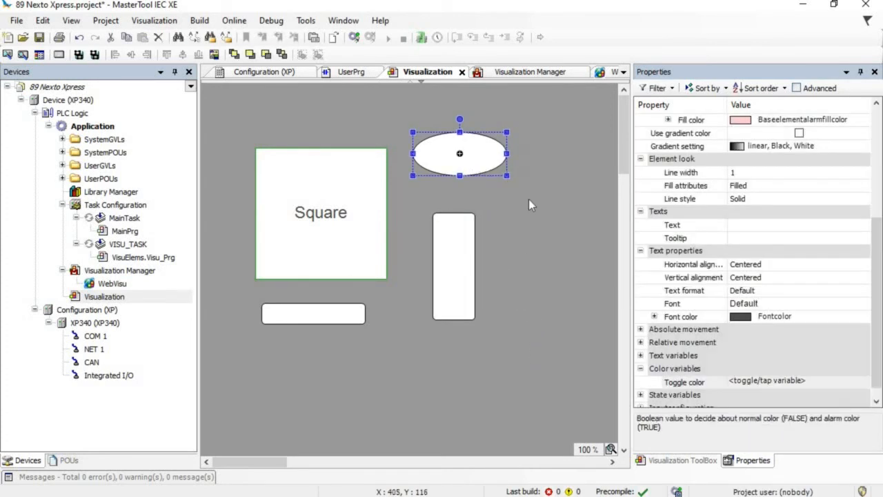
pyautogui.click(530, 207)
pyautogui.moveTo(354, 225); pyautogui.dragTo(354, 212)
pyautogui.click(518, 246)
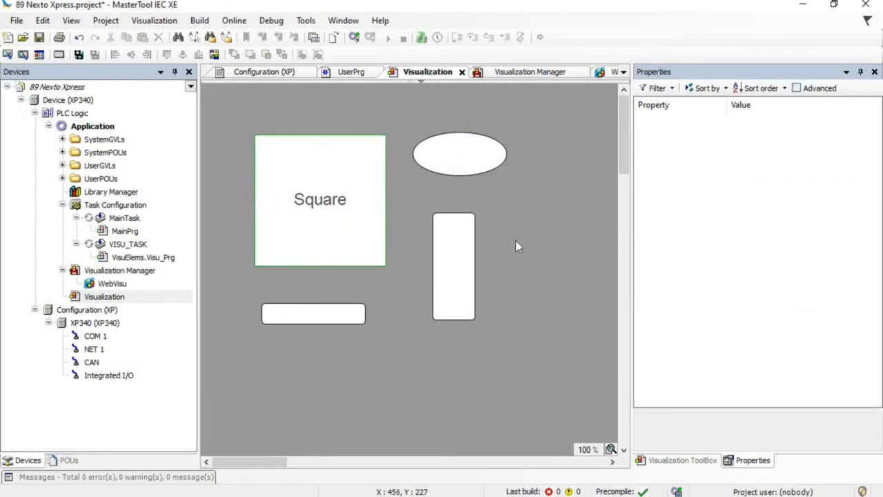
# - Log in to the XP340 controller with online change and boot project update, declining the source download
pyautogui.click(235, 21)
pyautogui.click(260, 36)
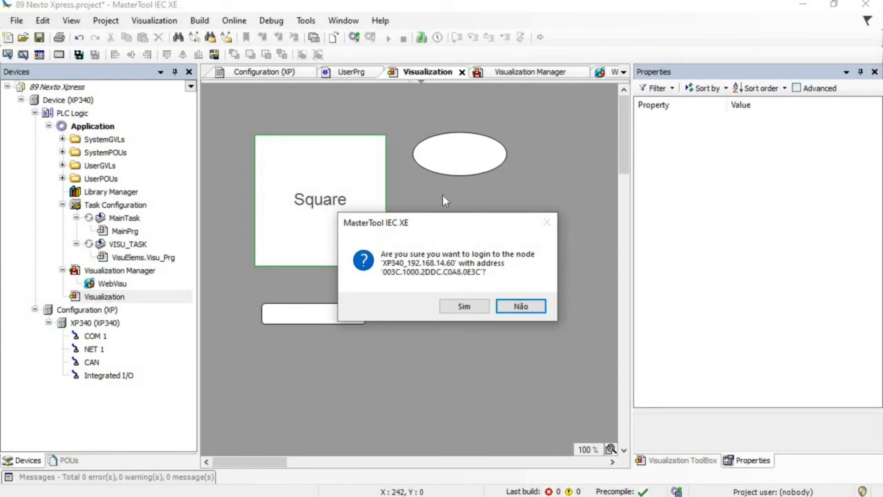
pyautogui.click(469, 308)
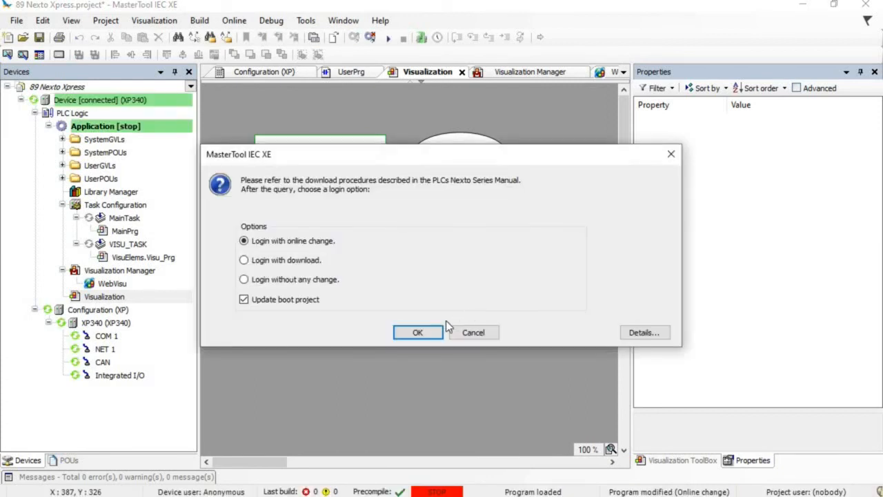
pyautogui.click(433, 330)
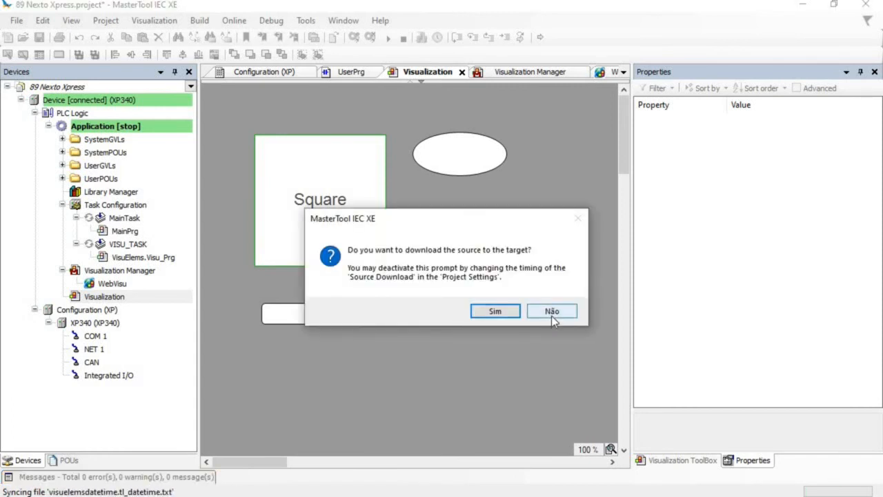
pyautogui.click(551, 316)
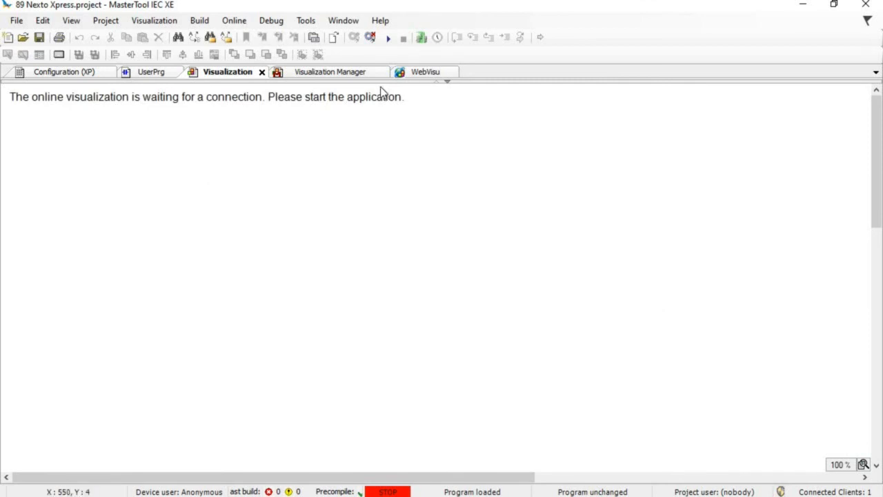
# - Start the application on the controller and switch to the Chrome window with the web visualization
pyautogui.click(388, 38)
pyautogui.click(484, 304)
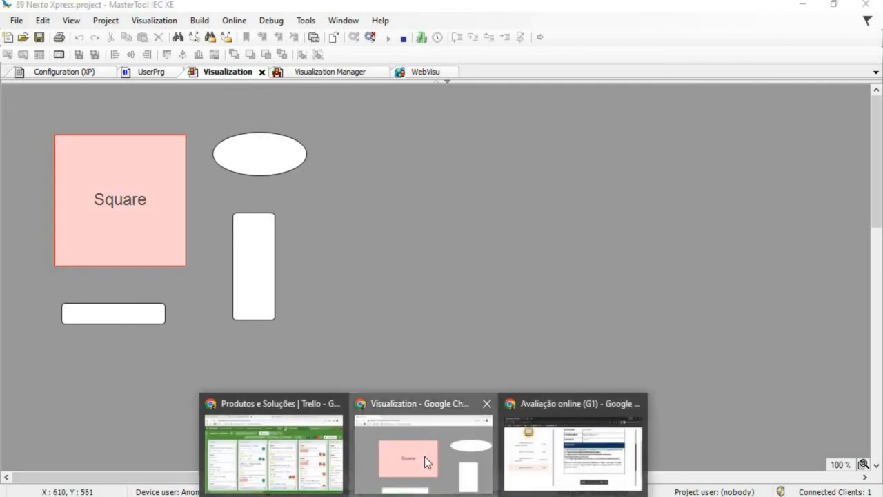
pyautogui.click(424, 456)
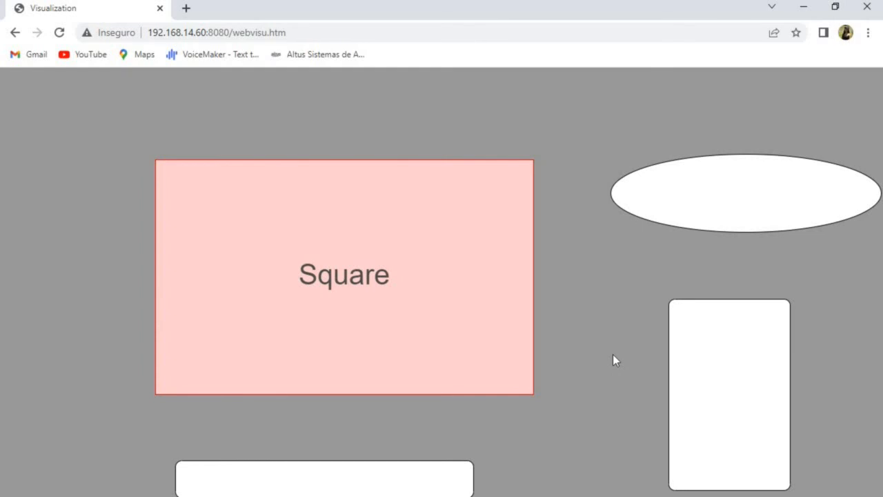